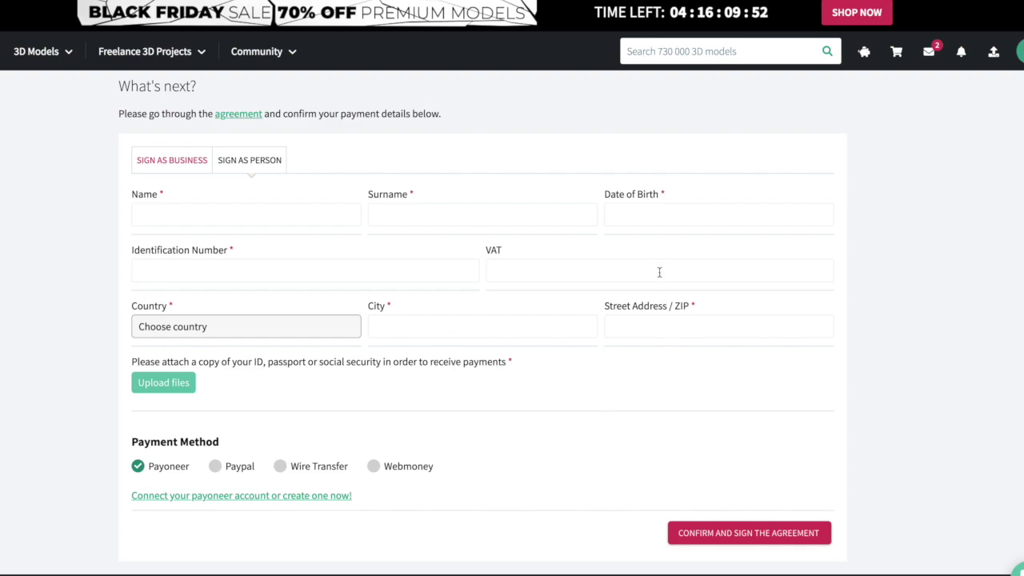
# Open the Date of Birth date picker, which shows November 2018 with no date chosen.
pyautogui.click(677, 218)
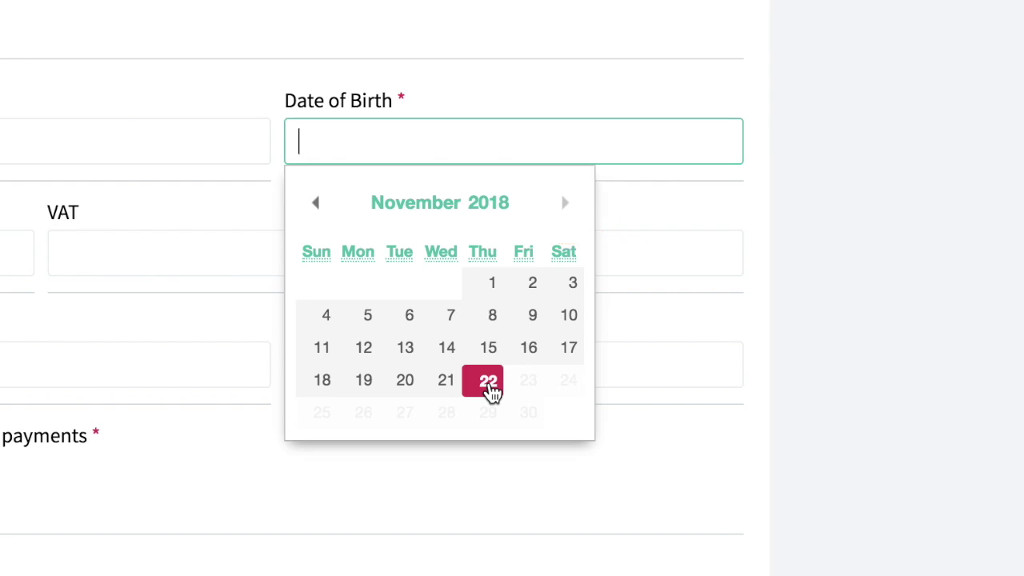
# Page the Date of Birth calendar back month by month to April 2012, then focus the field.
pyautogui.click(316, 204)
pyautogui.click(316, 203)
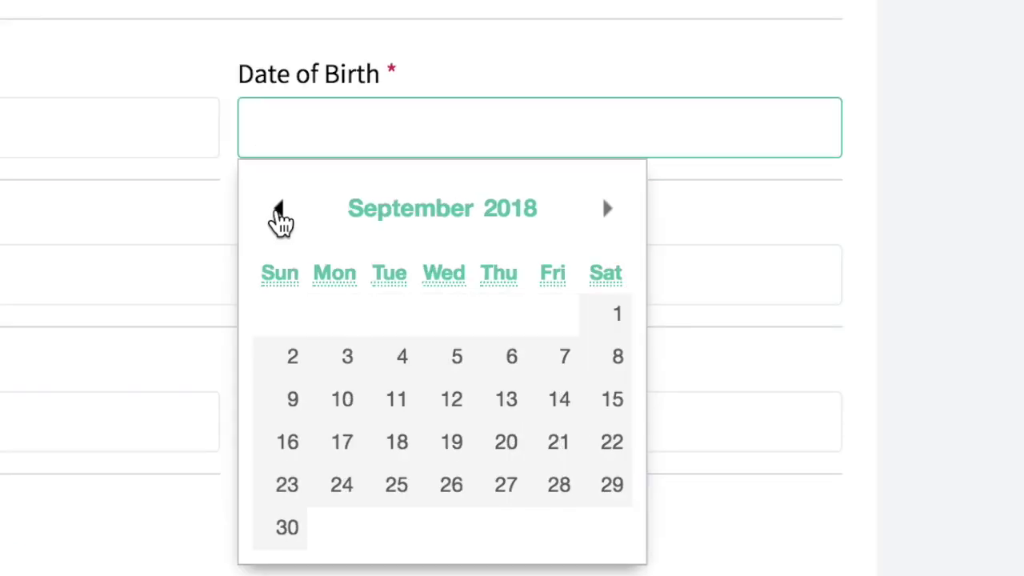
pyautogui.click(280, 210)
pyautogui.click(280, 211)
pyautogui.click(280, 211)
pyautogui.click(279, 210)
pyautogui.click(279, 211)
pyautogui.click(279, 210)
pyautogui.click(279, 210)
pyautogui.click(279, 210)
pyautogui.click(280, 210)
pyautogui.click(279, 210)
pyautogui.click(280, 210)
pyautogui.click(280, 210)
pyautogui.click(280, 210)
pyautogui.click(279, 211)
pyautogui.click(280, 210)
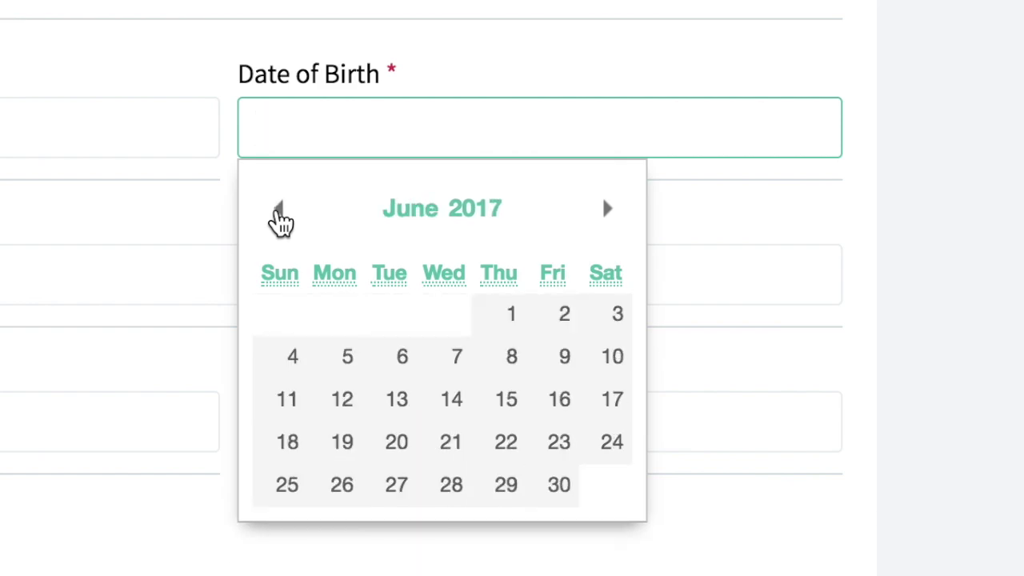
pyautogui.click(279, 211)
pyautogui.click(279, 211)
pyautogui.click(280, 210)
pyautogui.click(280, 210)
pyautogui.click(279, 211)
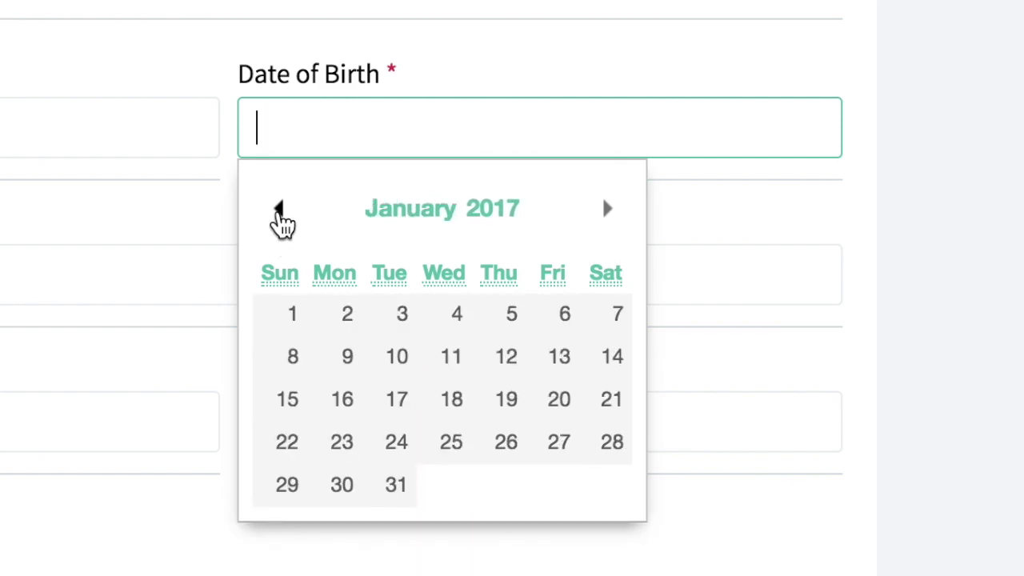
pyautogui.click(279, 210)
pyautogui.click(279, 210)
pyautogui.click(279, 210)
pyautogui.click(279, 210)
pyautogui.click(279, 210)
pyautogui.click(280, 211)
pyautogui.click(279, 211)
pyautogui.click(279, 211)
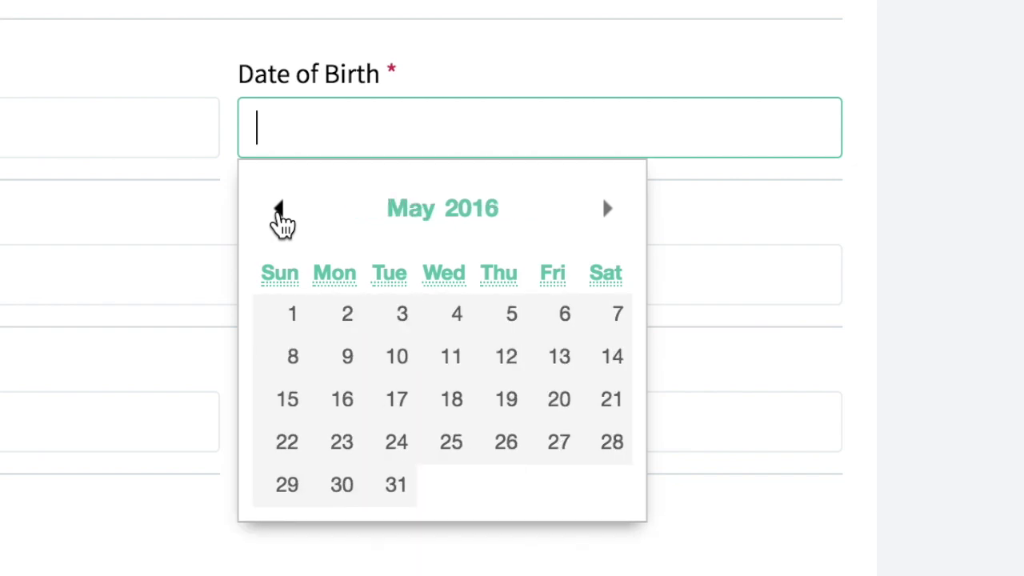
pyautogui.click(279, 210)
pyautogui.click(279, 211)
pyautogui.click(279, 210)
pyautogui.click(279, 211)
pyautogui.click(279, 211)
pyautogui.click(280, 210)
pyautogui.click(280, 211)
pyautogui.click(279, 211)
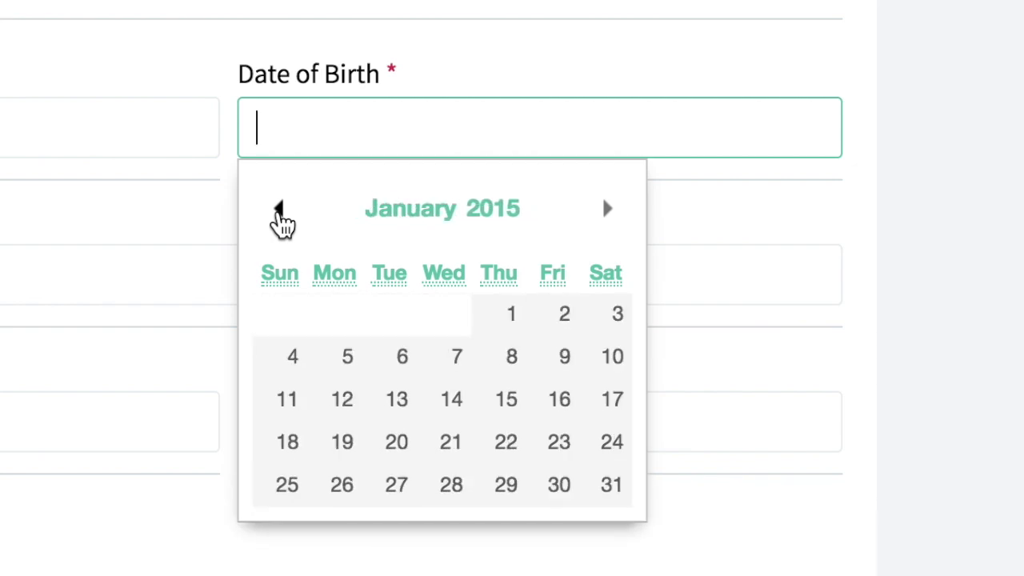
pyautogui.click(279, 211)
pyautogui.click(279, 211)
pyautogui.click(280, 210)
pyautogui.click(279, 211)
pyautogui.click(280, 210)
pyautogui.click(279, 211)
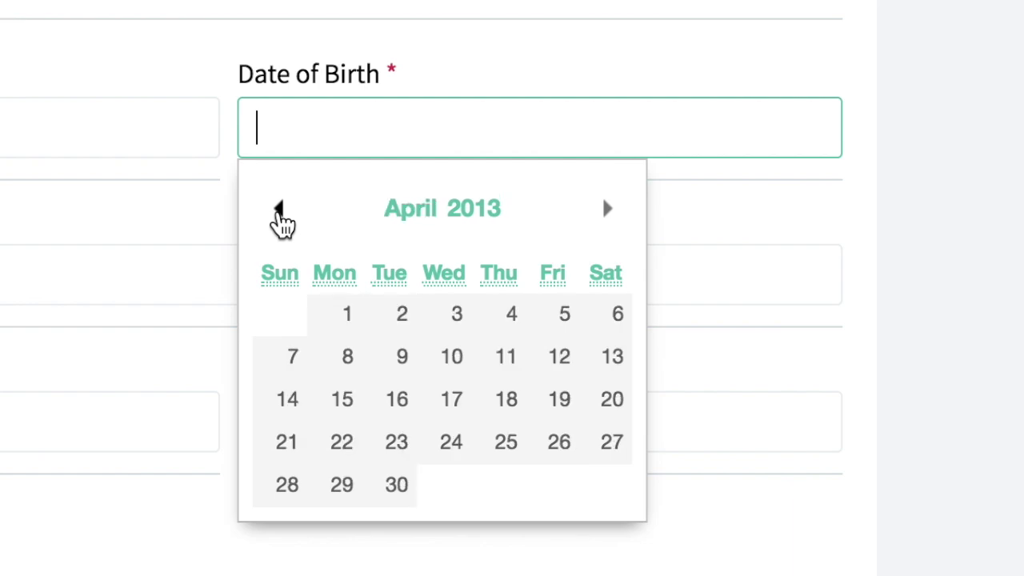
pyautogui.click(279, 211)
pyautogui.click(280, 210)
pyautogui.click(279, 210)
pyautogui.click(280, 210)
pyautogui.click(280, 211)
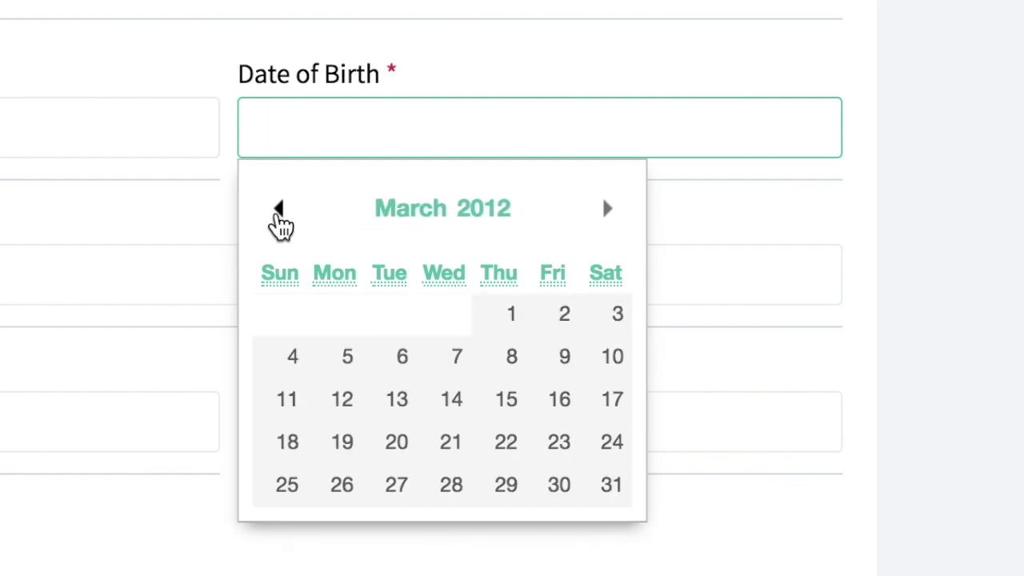
pyautogui.click(342, 121)
# Enter 26/12/1982 as the Date of Birth, which the form rewrites to 0026-12-19.
pyautogui.write('26/1')
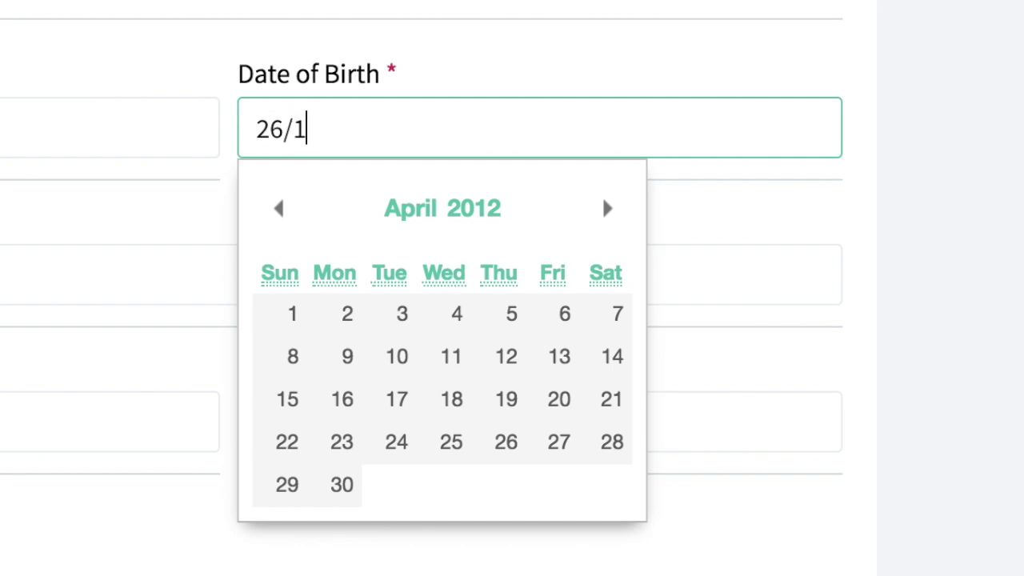
pyautogui.write('2/198')
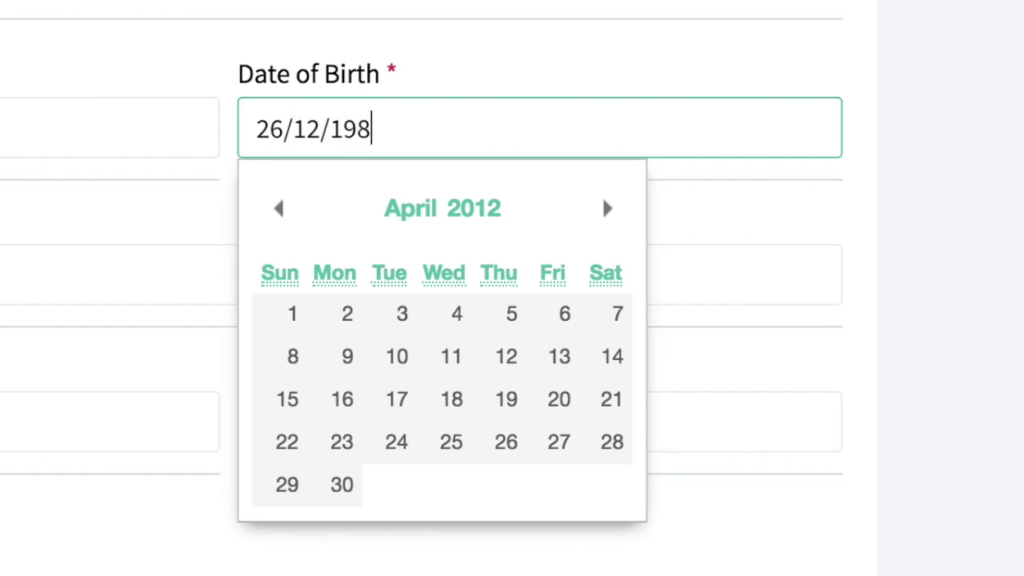
pyautogui.write('2')
pyautogui.press('Return')
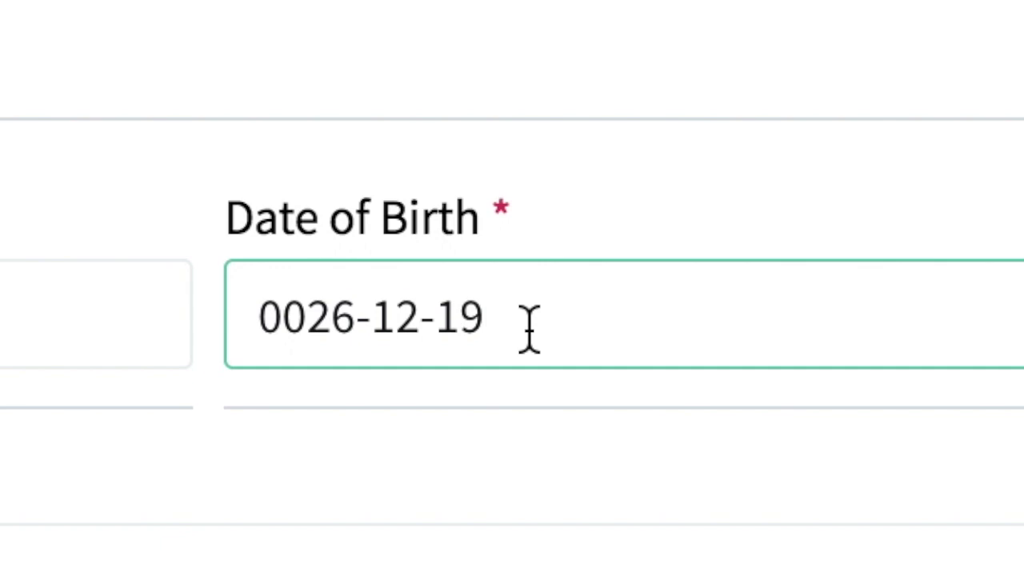
# Reopen the Date of Birth date picker, now showing December of year 26.
pyautogui.click(456, 317)
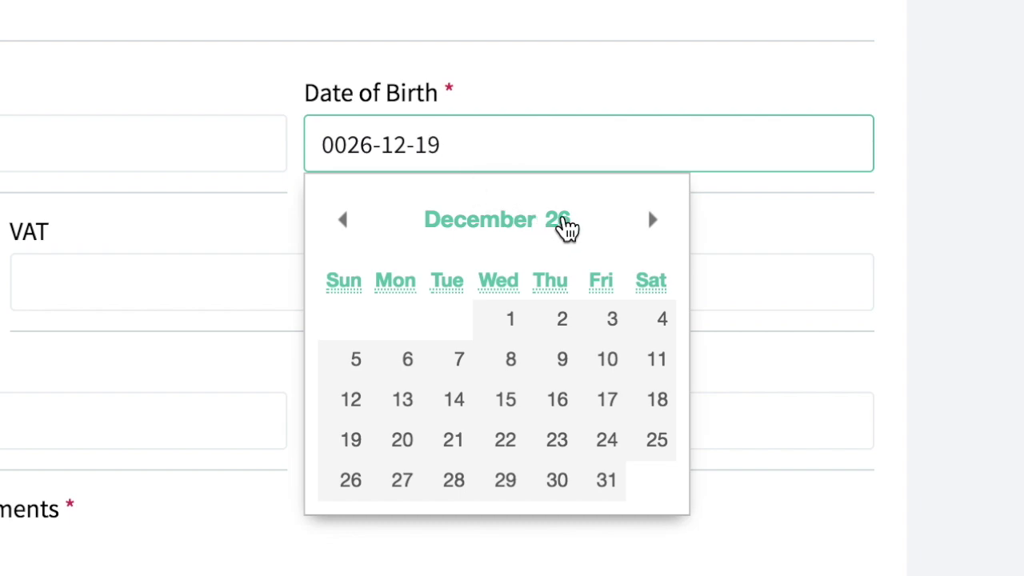
# Open the calendar's year dropdown from the header, with year 26 marked.
pyautogui.click(560, 222)
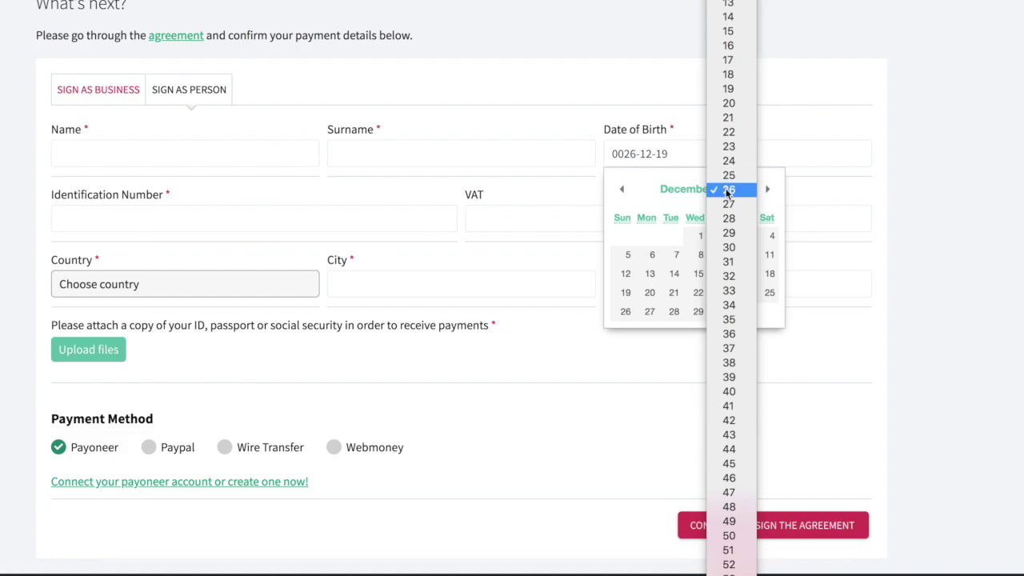
# Scroll the year list and choose year 126.
pyautogui.scroll(-5, 728, 304)
pyautogui.scroll(-15, 726, 306)
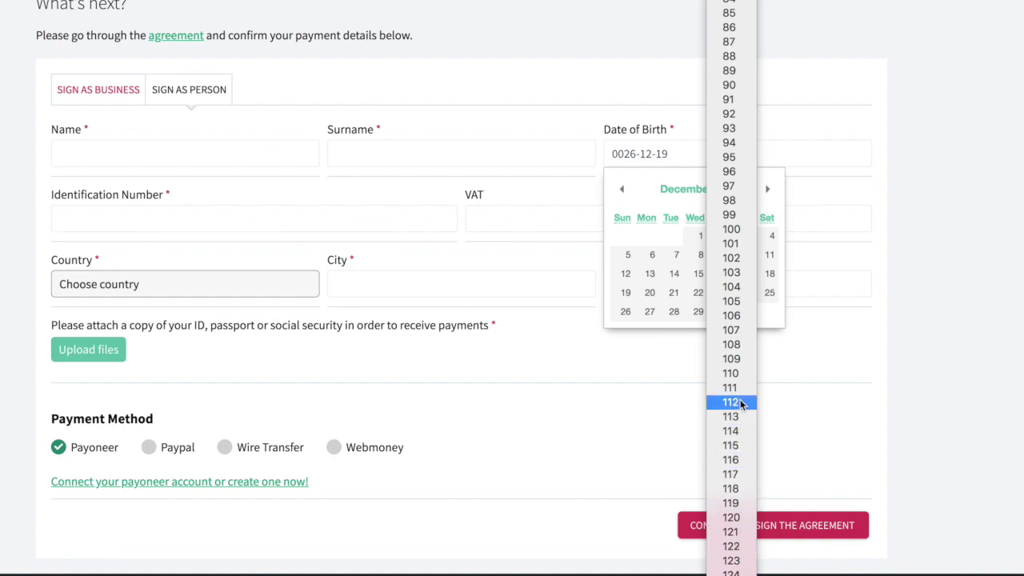
pyautogui.scroll(5, 740, 402)
pyautogui.scroll(-5, 741, 402)
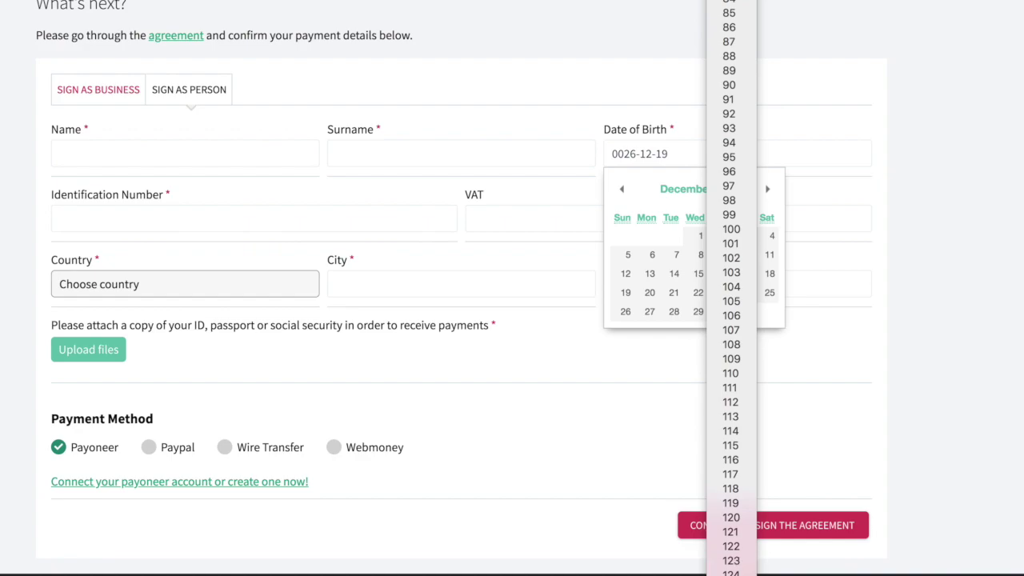
pyautogui.click(742, 545)
# Reopen the year list, choose year 220, and reopen it scrolled toward later years.
pyautogui.click(729, 192)
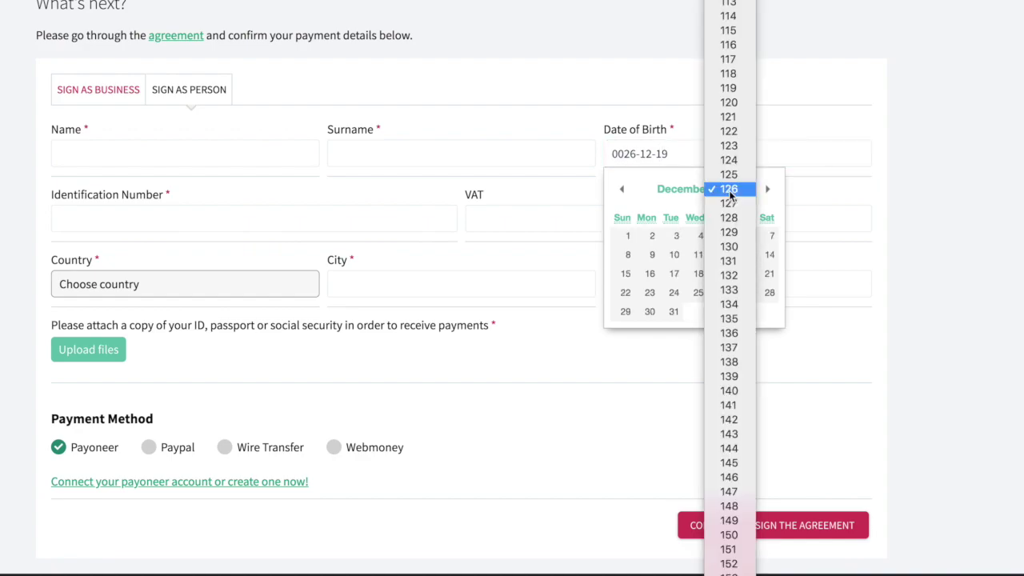
pyautogui.scroll(-12, 730, 284)
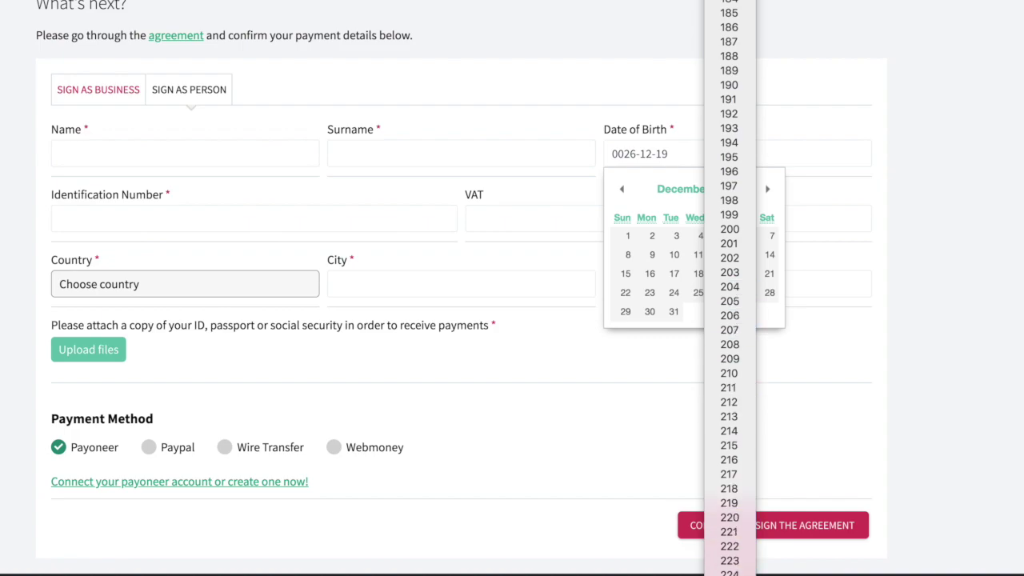
pyautogui.click(730, 518)
pyautogui.click(730, 188)
pyautogui.scroll(-12, 729, 277)
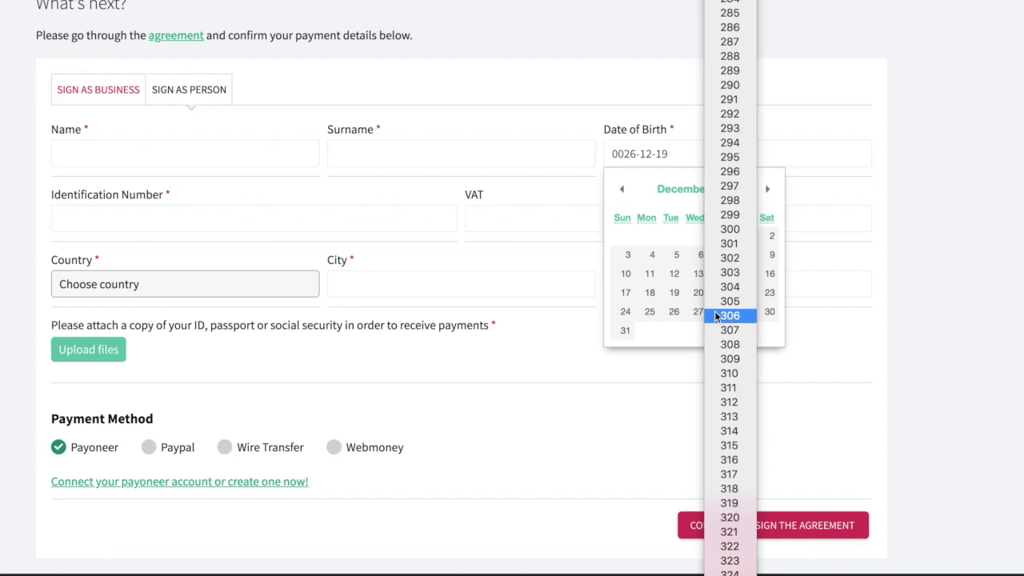
# Choose year 326 from the year list and reopen it, with 326 checked.
pyautogui.scroll(-3, 748, 347)
pyautogui.click(748, 348)
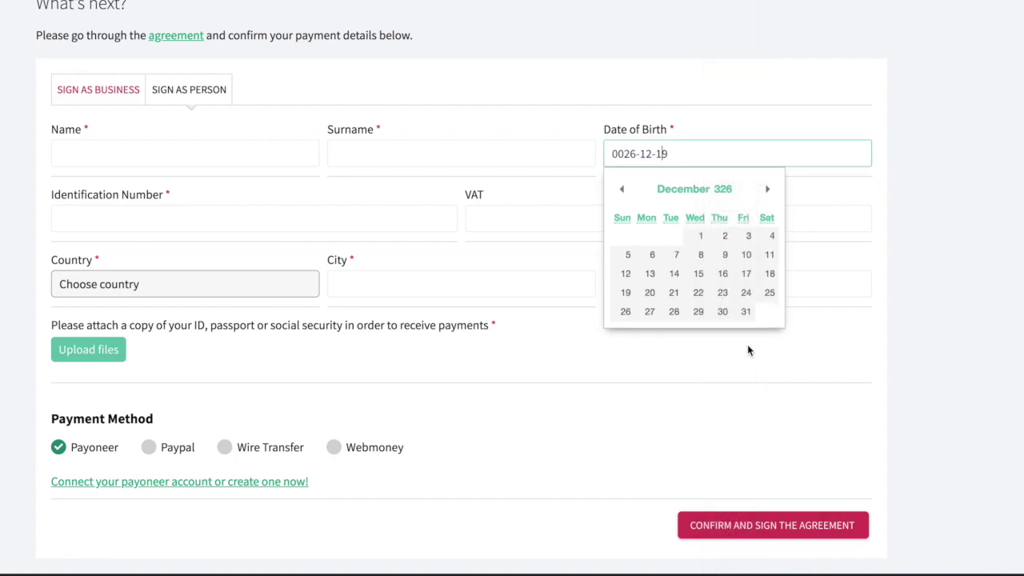
pyautogui.click(729, 192)
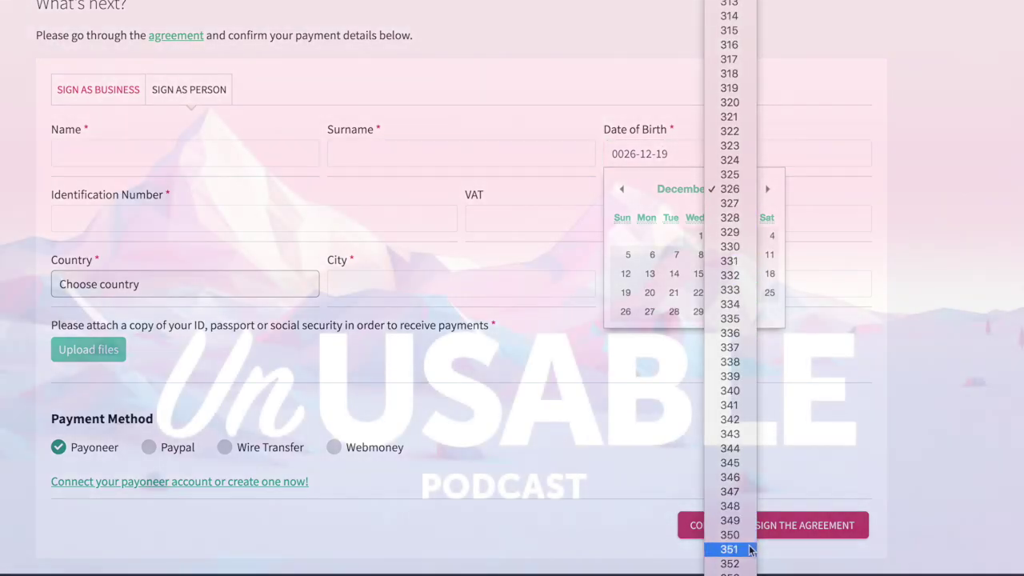